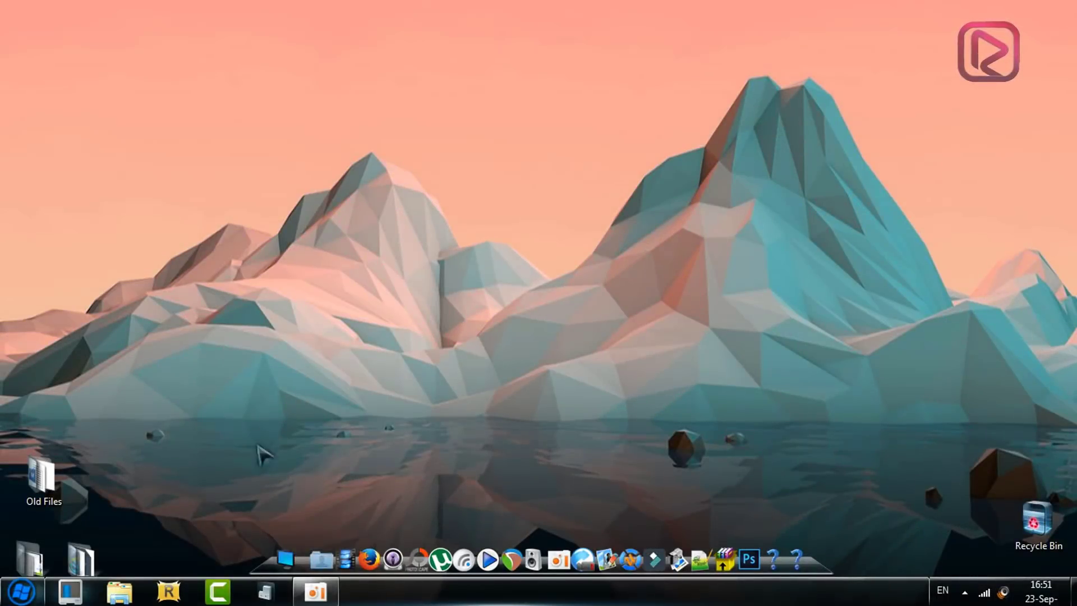
Step: Drag the Old Files folder up the desktop and back down, then deselect it
{"action": "left_click_drag", "start_coordinate": [44, 480], "coordinate": [52, 208]}
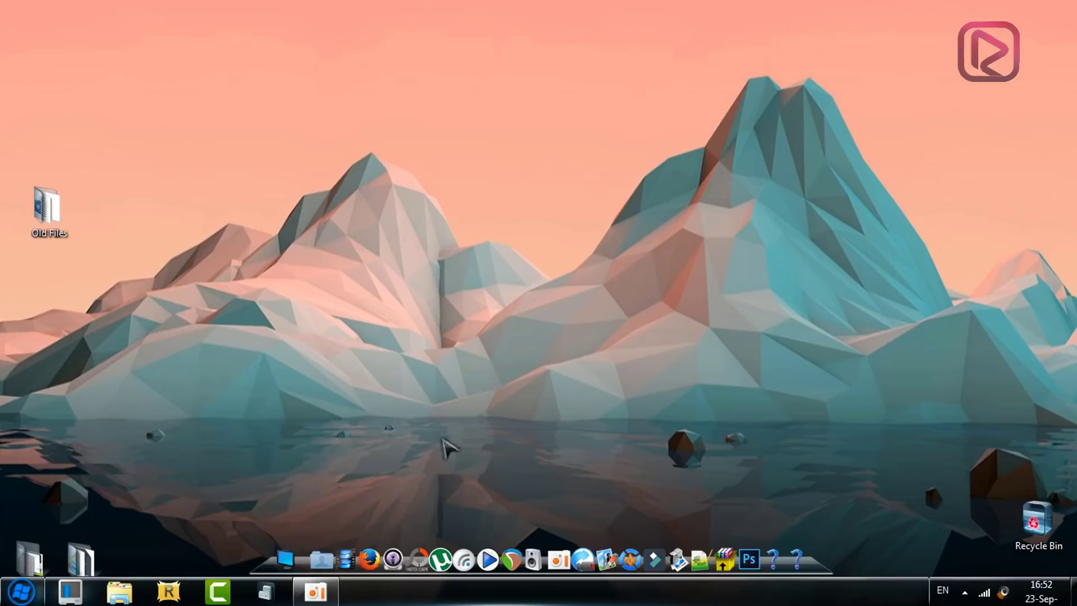
{"action": "left_click_drag", "start_coordinate": [48, 206], "coordinate": [76, 467]}
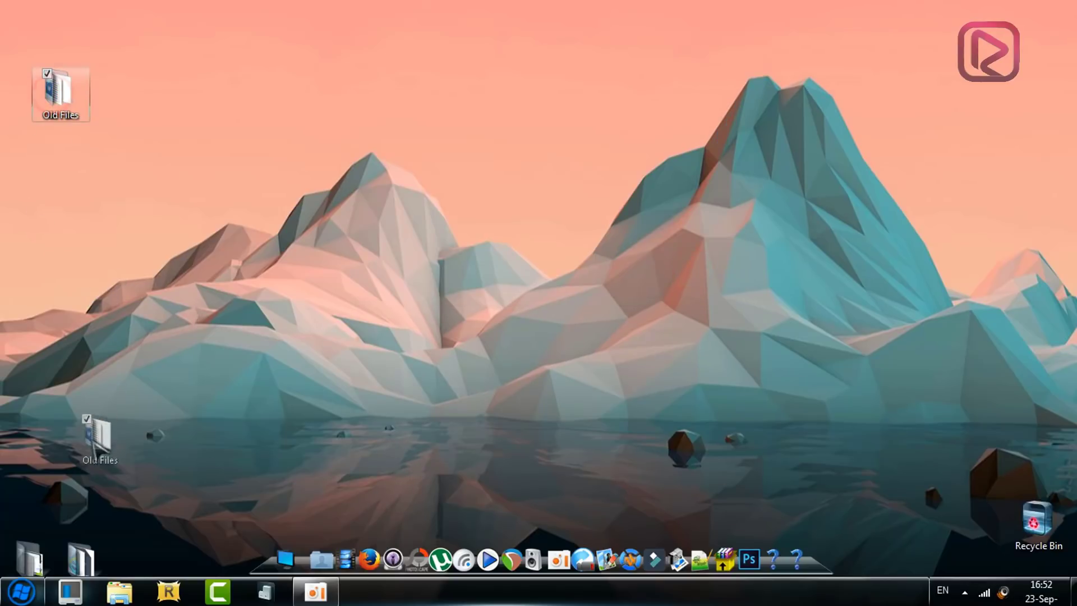
{"action": "left_click", "coordinate": [131, 393]}
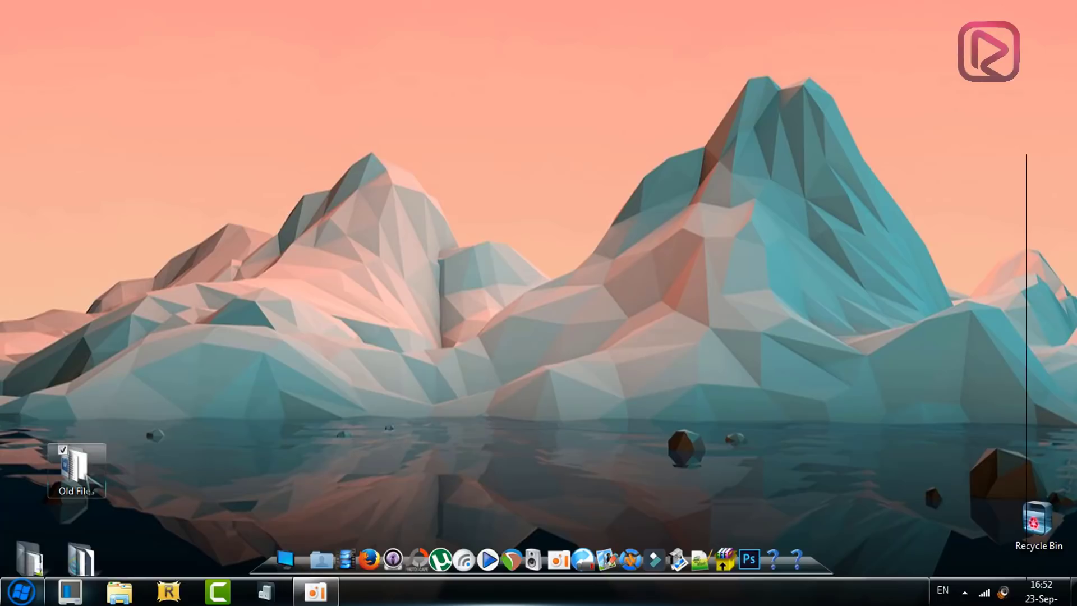
Step: Delete Old Files to the Recycle Bin, hit Folder Access Denied, retry once and cancel
{"action": "right_click", "coordinate": [91, 475]}
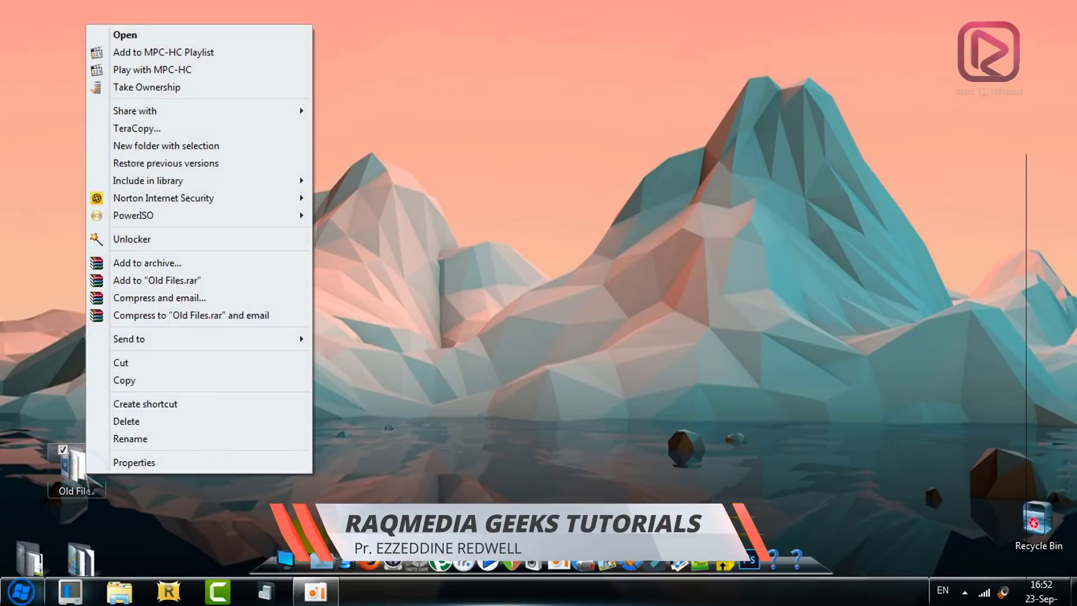
{"action": "left_click", "coordinate": [200, 423]}
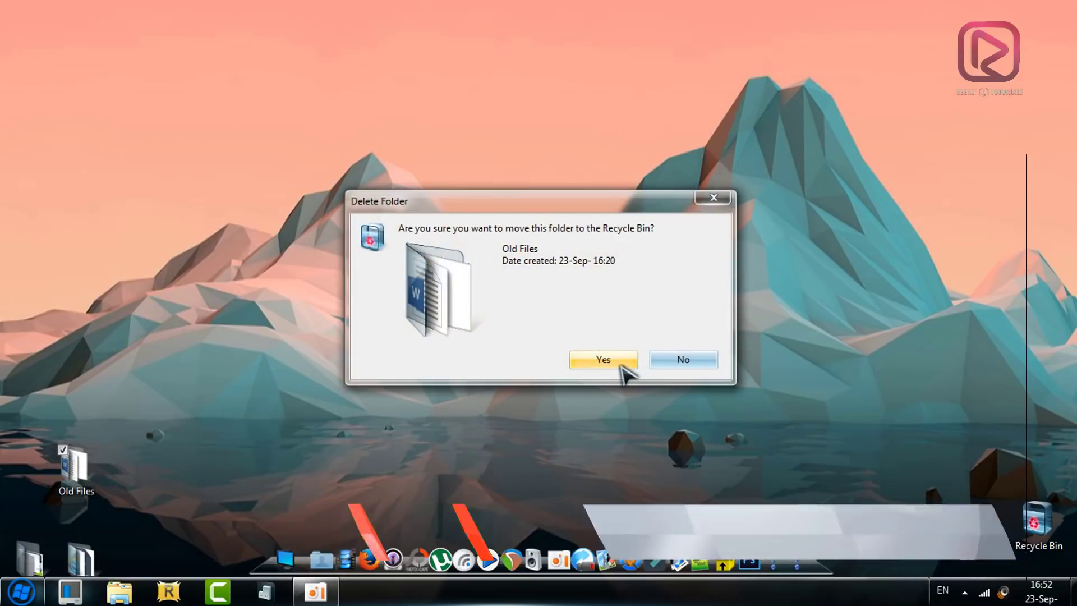
{"action": "left_click", "coordinate": [603, 359]}
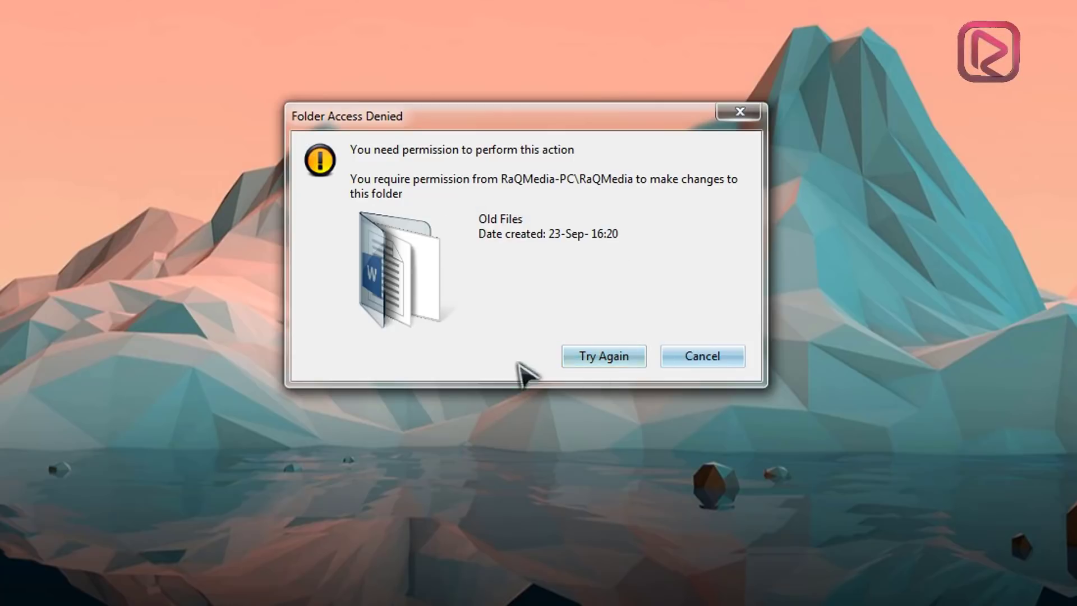
{"action": "mouse_move", "coordinate": [561, 119]}
{"action": "left_mouse_down"}
{"action": "mouse_move", "coordinate": [564, 187]}
{"action": "mouse_move", "coordinate": [581, 121]}
{"action": "left_mouse_up"}
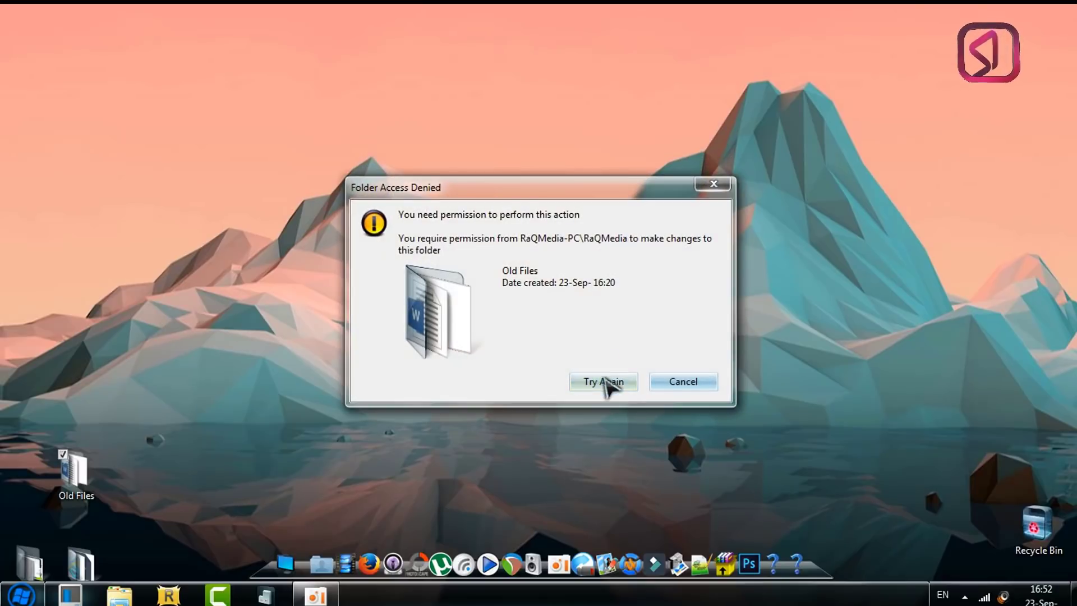
{"action": "left_click", "coordinate": [603, 381]}
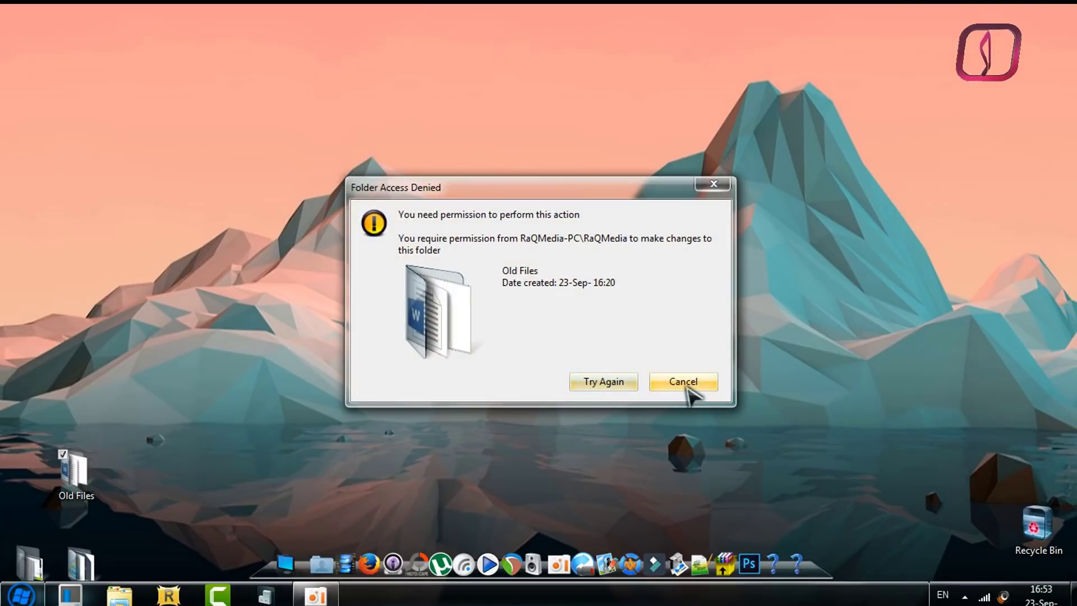
{"action": "left_click", "coordinate": [683, 381]}
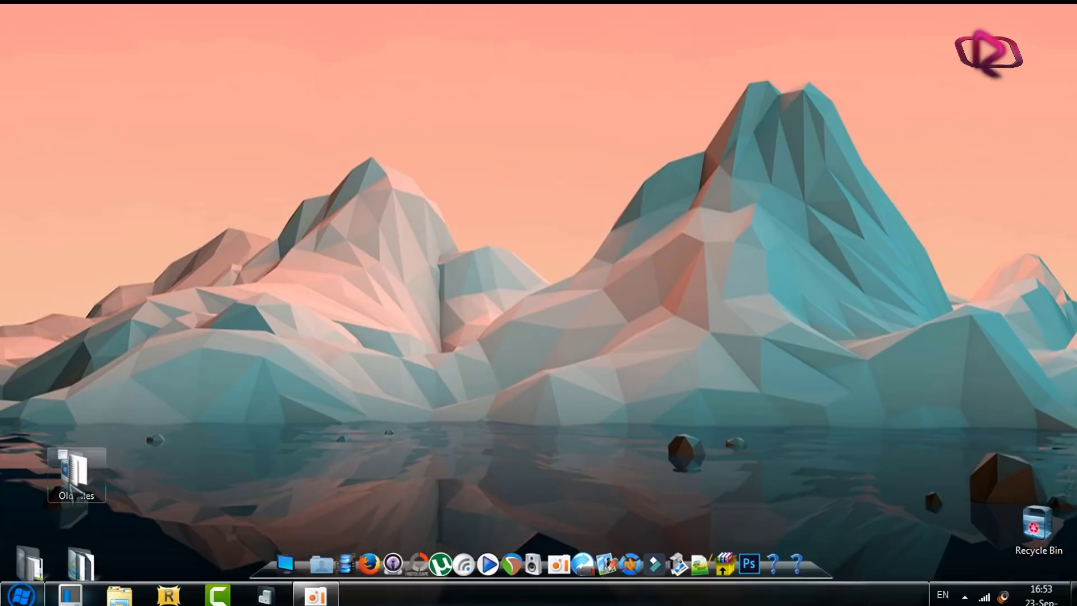
Step: Move the Old Files folder to the top-left of the desktop
{"action": "left_click_drag", "start_coordinate": [77, 471], "coordinate": [58, 96]}
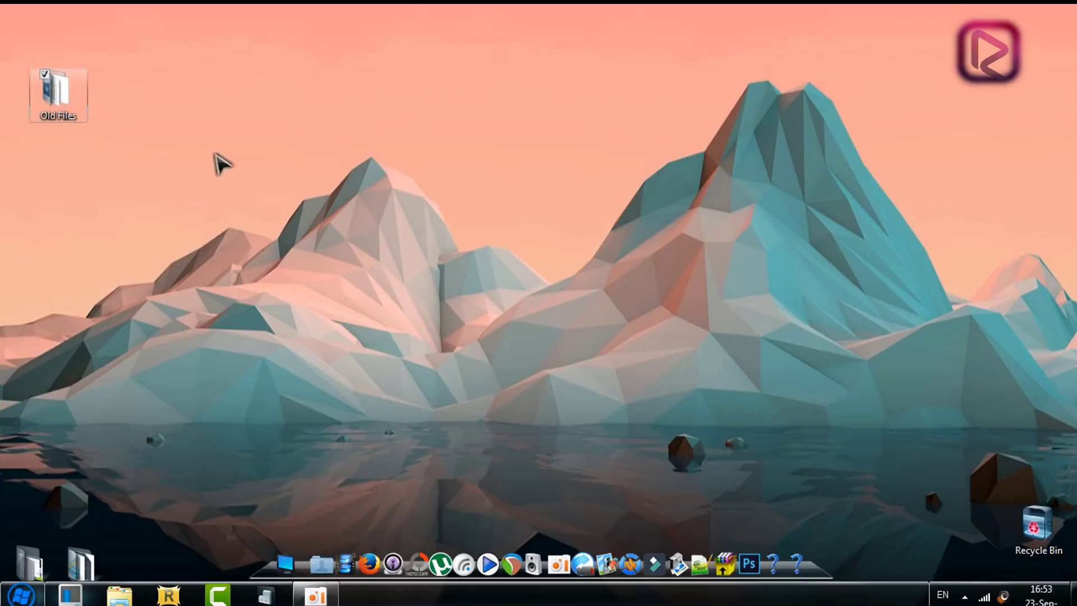
Step: Show Old Files Properties > Security > Advanced and move the Advanced Security Settings window aside
{"action": "right_click", "coordinate": [67, 88]}
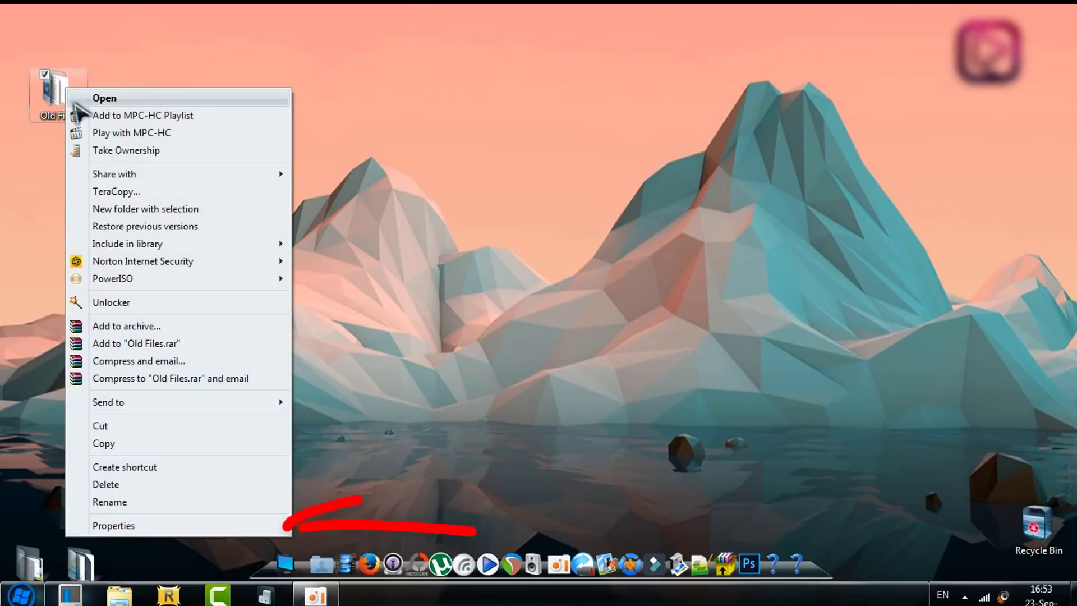
{"action": "left_click", "coordinate": [211, 528]}
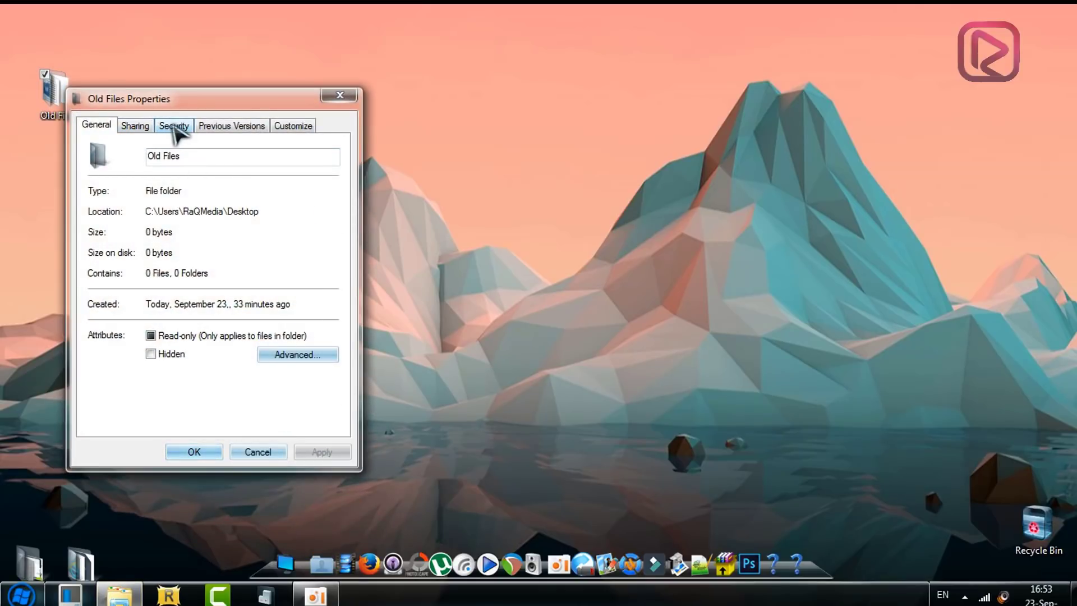
{"action": "left_click", "coordinate": [174, 126]}
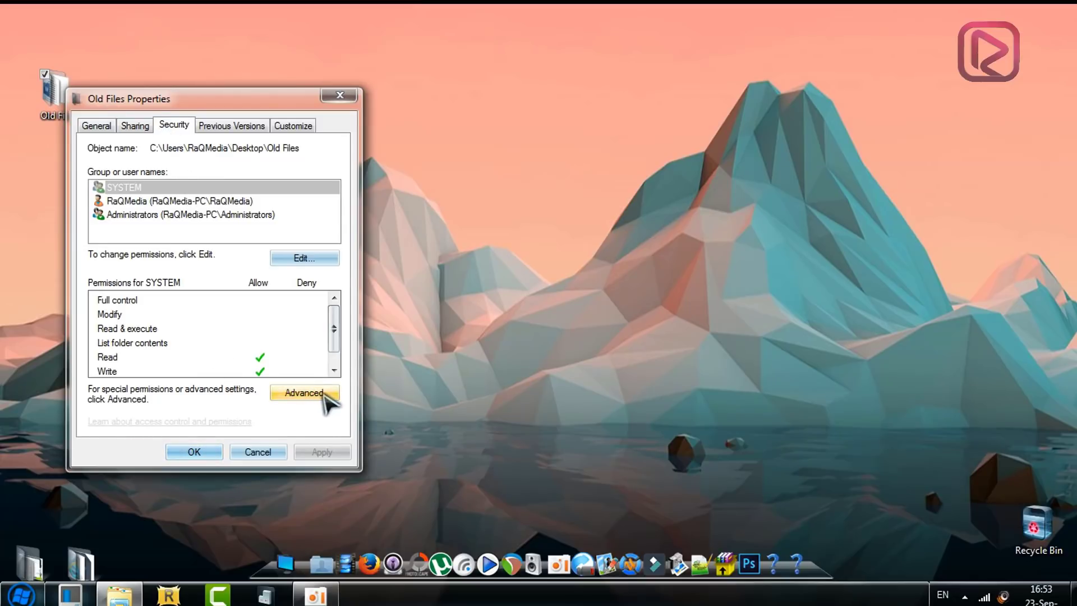
{"action": "left_click", "coordinate": [327, 399]}
{"action": "left_click_drag", "start_coordinate": [346, 157], "coordinate": [631, 96]}
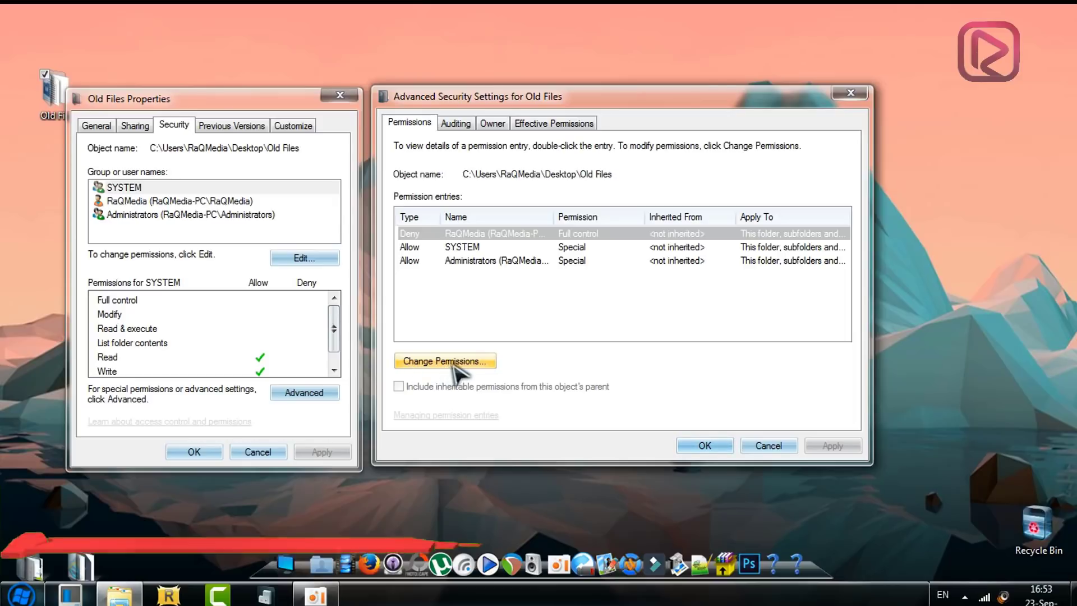
Step: Change Permissions, select the user's Deny Full control entry, widen the Name column and edit it
{"action": "left_click", "coordinate": [444, 360]}
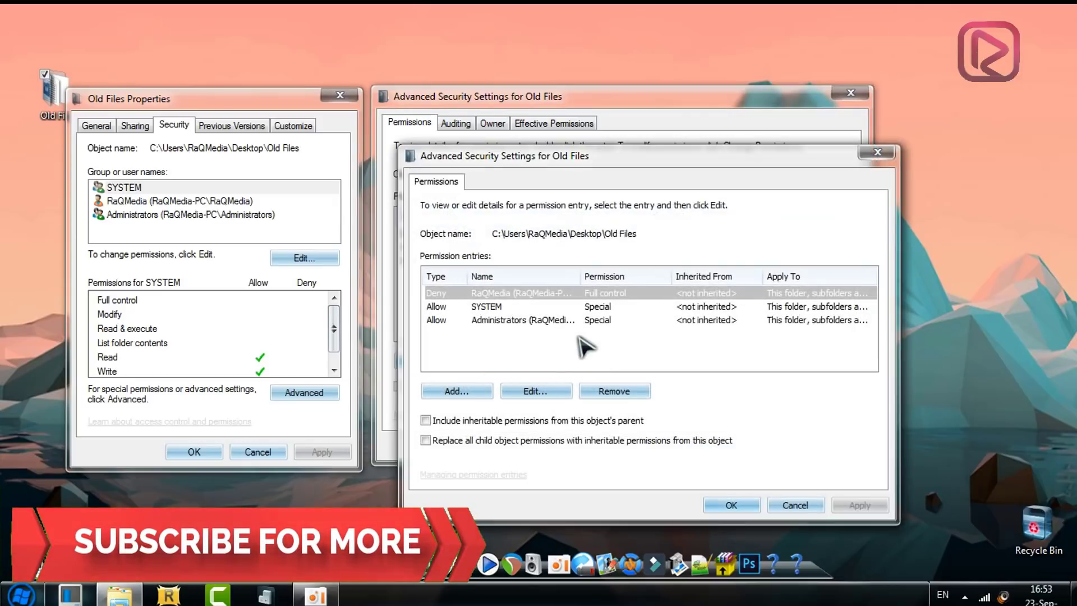
{"action": "left_click_drag", "start_coordinate": [579, 156], "coordinate": [513, 75]}
{"action": "left_click", "coordinate": [492, 204]}
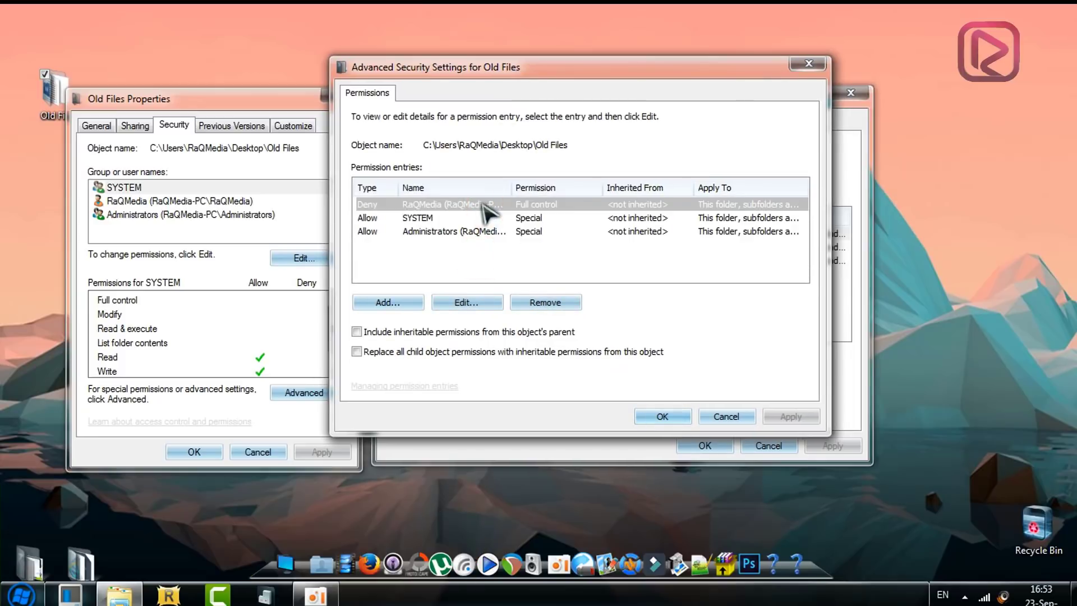
{"action": "left_click", "coordinate": [539, 220]}
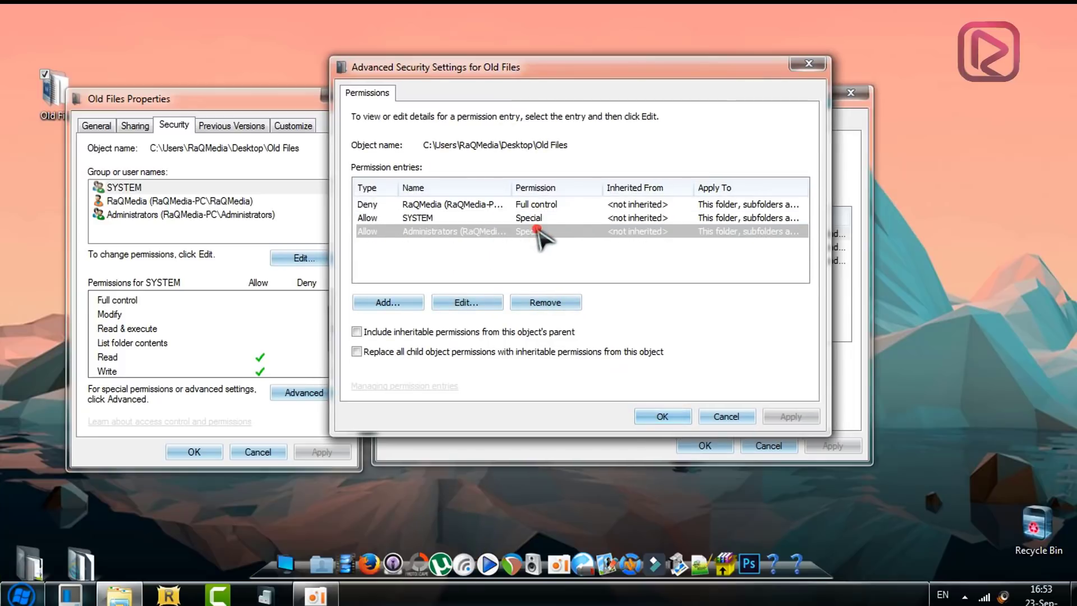
{"action": "left_click", "coordinate": [530, 205]}
{"action": "double_click", "coordinate": [509, 191]}
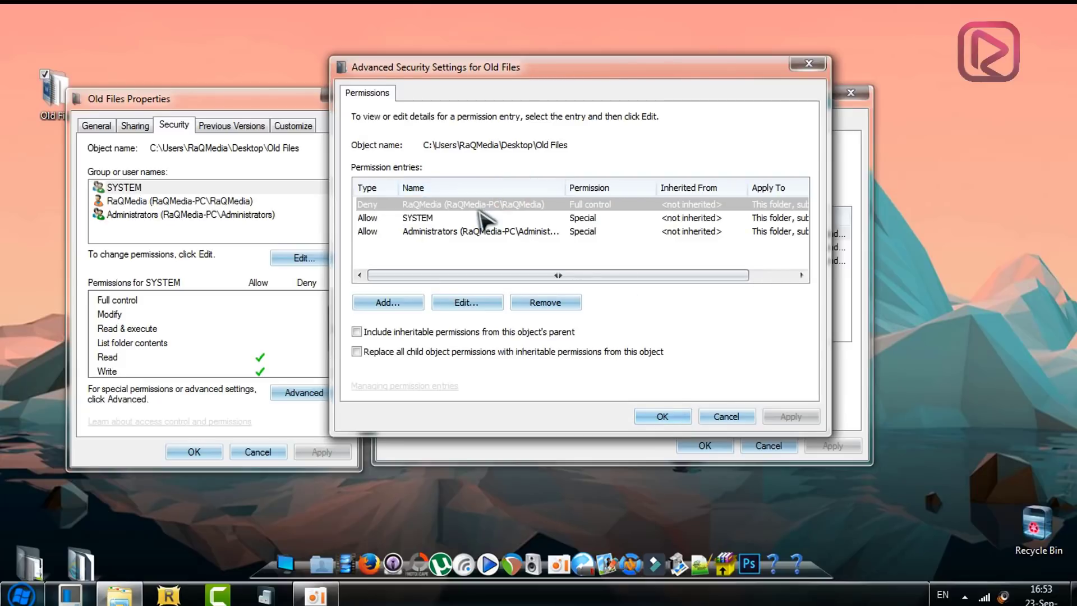
{"action": "left_click_drag", "start_coordinate": [565, 187], "coordinate": [497, 188]}
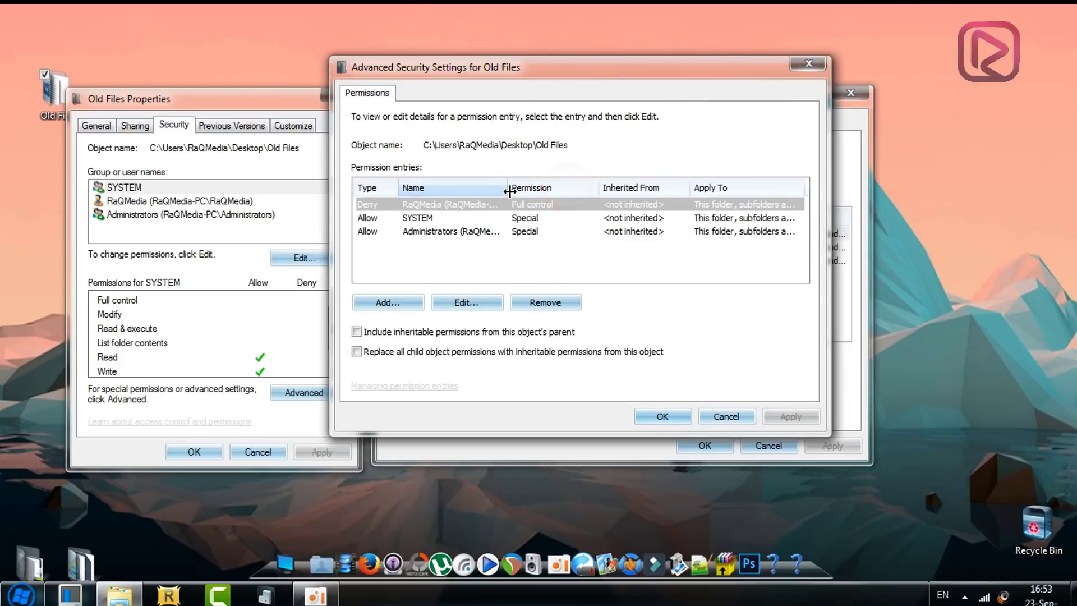
{"action": "left_click", "coordinate": [466, 301]}
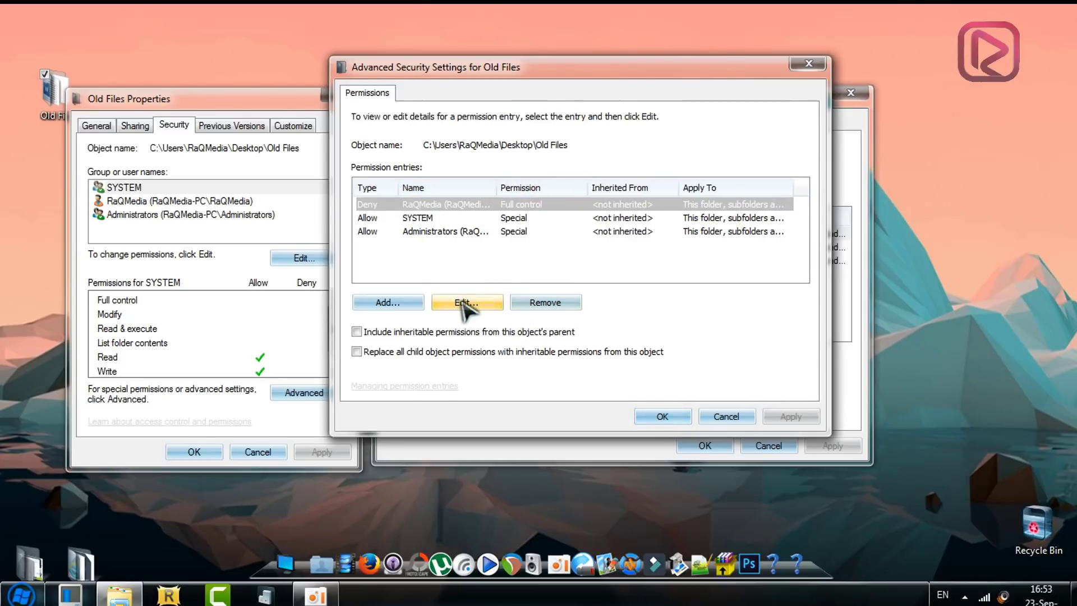
Step: Edit the user's entry and Clear All Deny boxes so it can allow Full control
{"action": "left_click", "coordinate": [466, 302]}
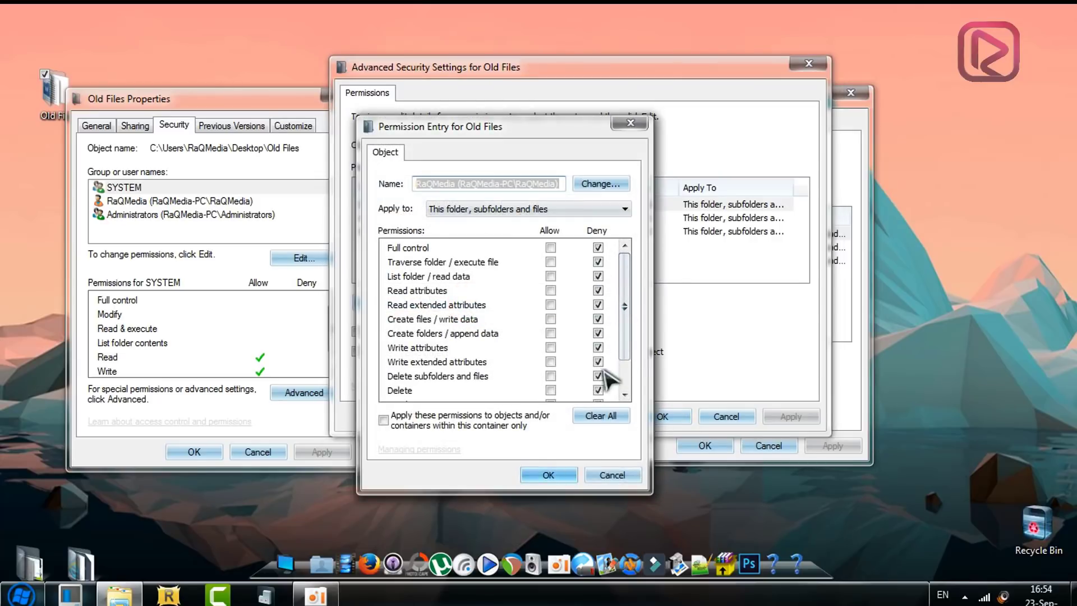
{"action": "scroll", "coordinate": [627, 320], "scroll_direction": "down", "scroll_amount": 5}
{"action": "scroll", "coordinate": [630, 277], "scroll_direction": "up", "scroll_amount": 5}
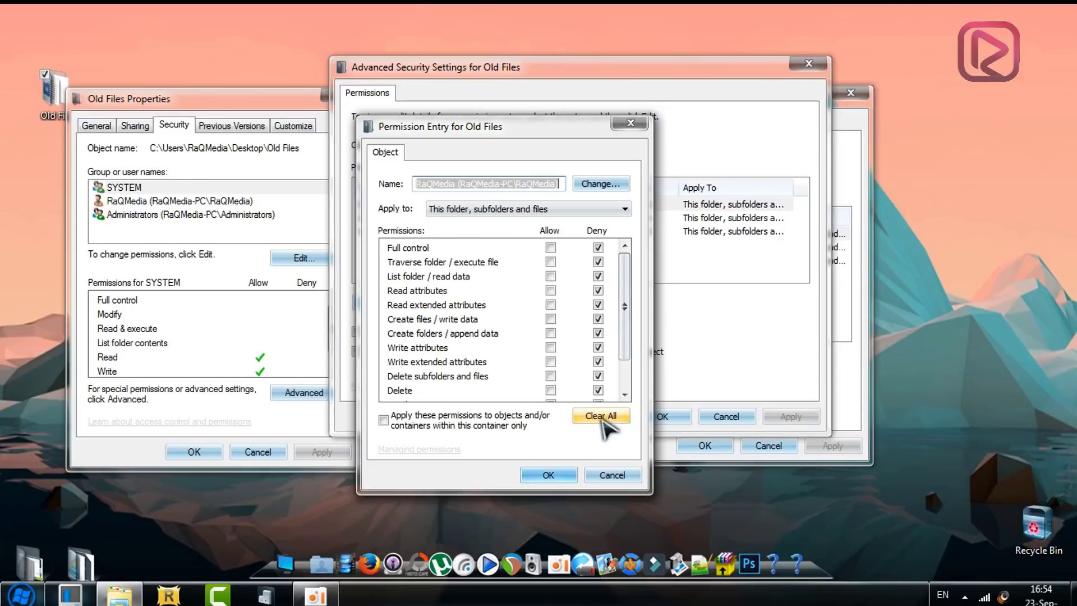
{"action": "left_click", "coordinate": [602, 416]}
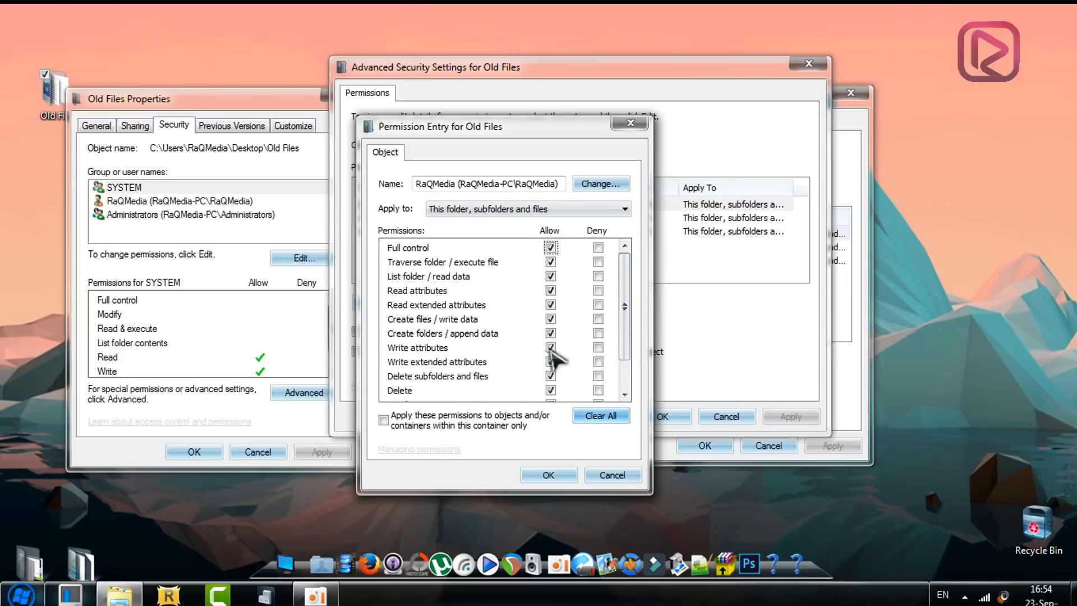
{"action": "left_click_drag", "start_coordinate": [625, 299], "coordinate": [624, 354]}
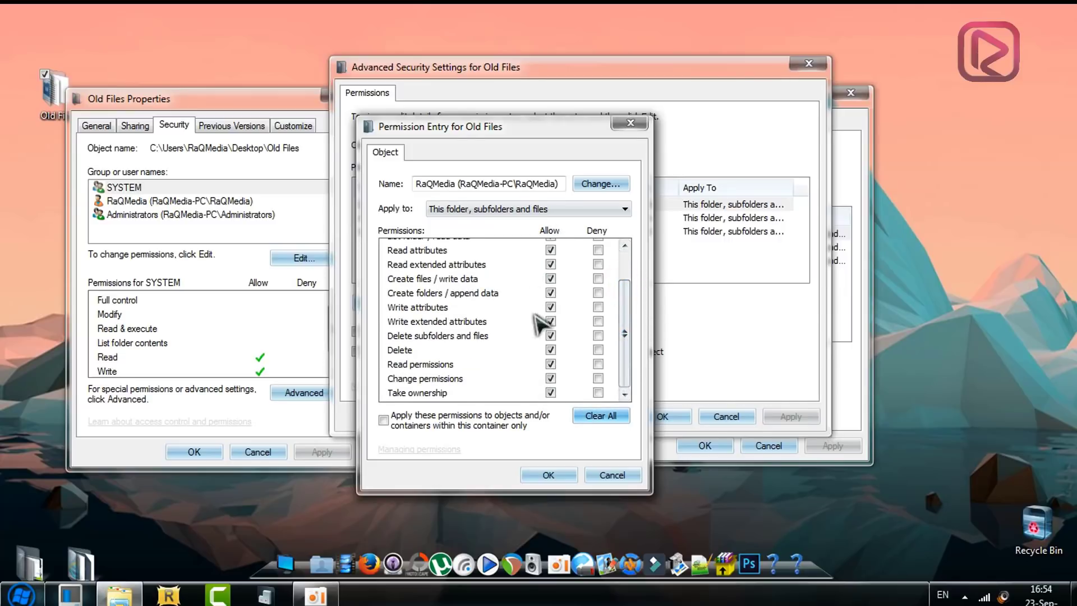
{"action": "scroll", "coordinate": [625, 337], "scroll_direction": "up", "scroll_amount": 3}
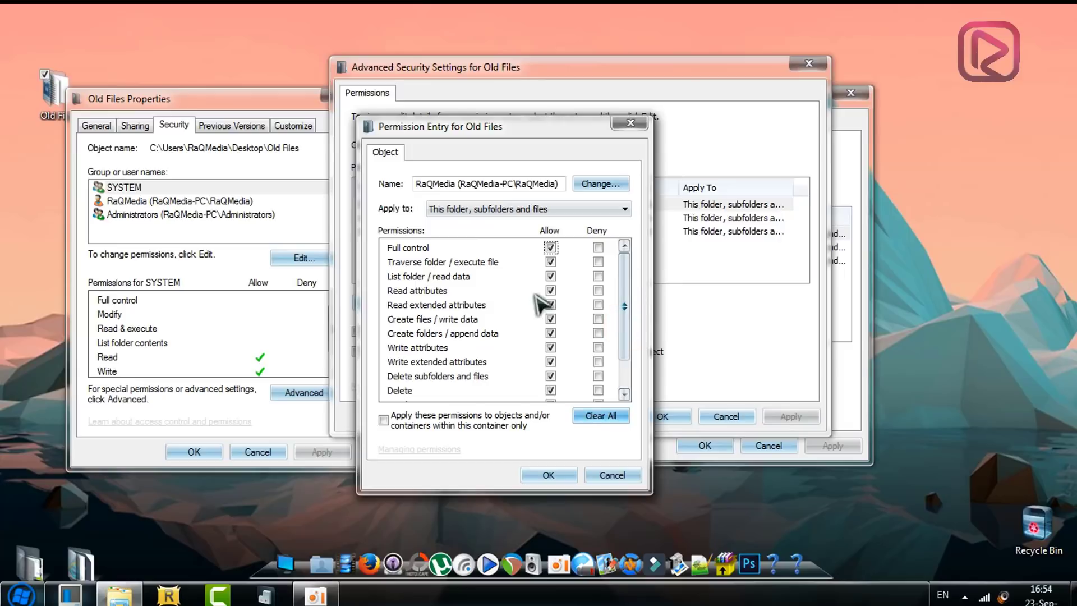
Step: Confirm the entry, apply the permissions and OK through every security and Properties window
{"action": "left_click", "coordinate": [548, 475]}
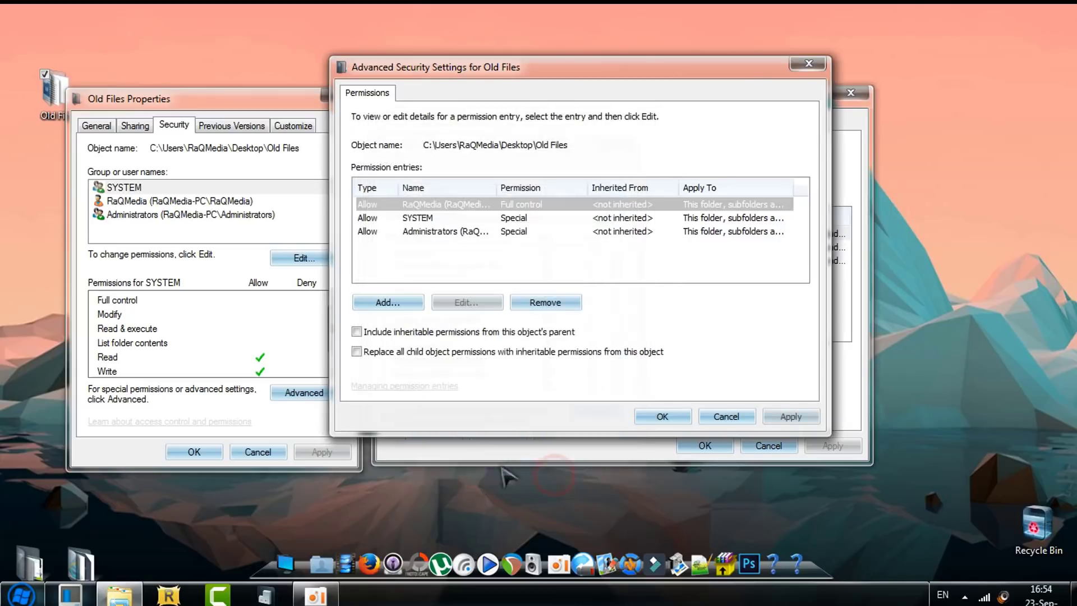
{"action": "left_click", "coordinate": [791, 417]}
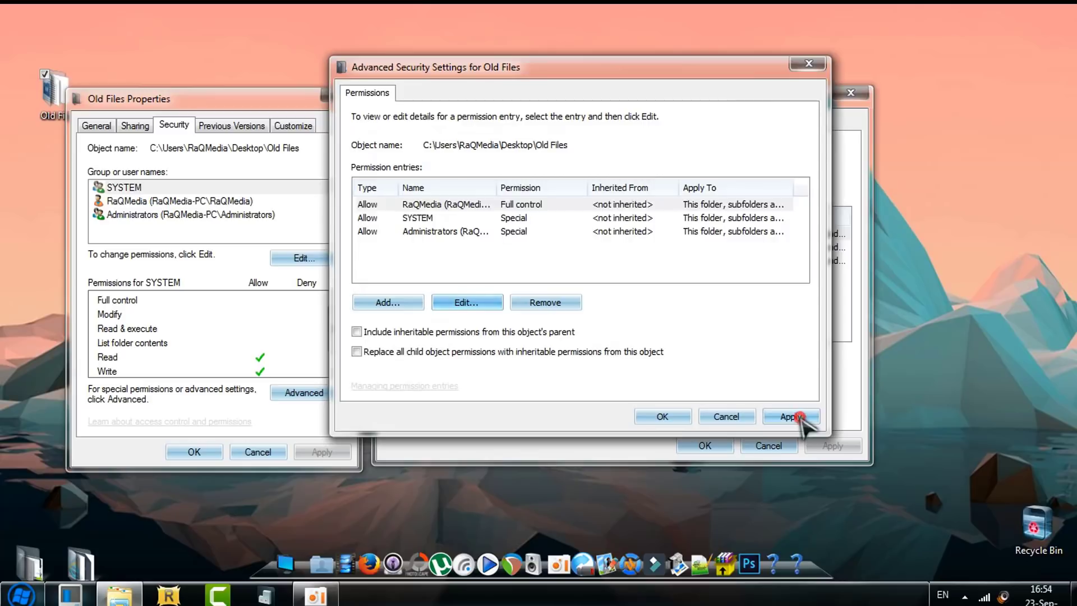
{"action": "left_click", "coordinate": [662, 416]}
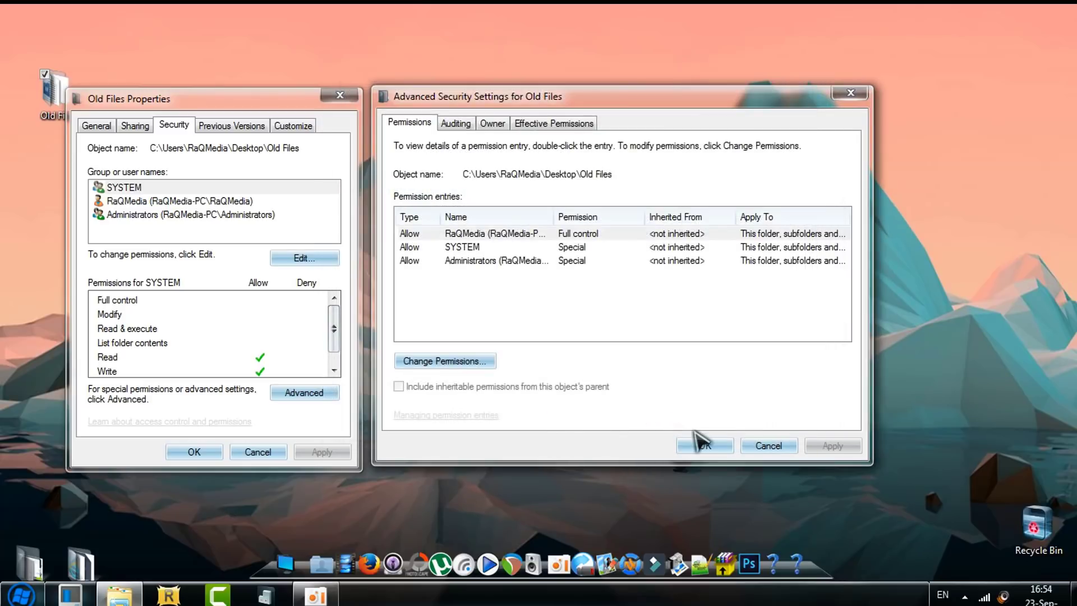
{"action": "left_click", "coordinate": [706, 444]}
{"action": "left_click_drag", "start_coordinate": [206, 99], "coordinate": [362, 68]}
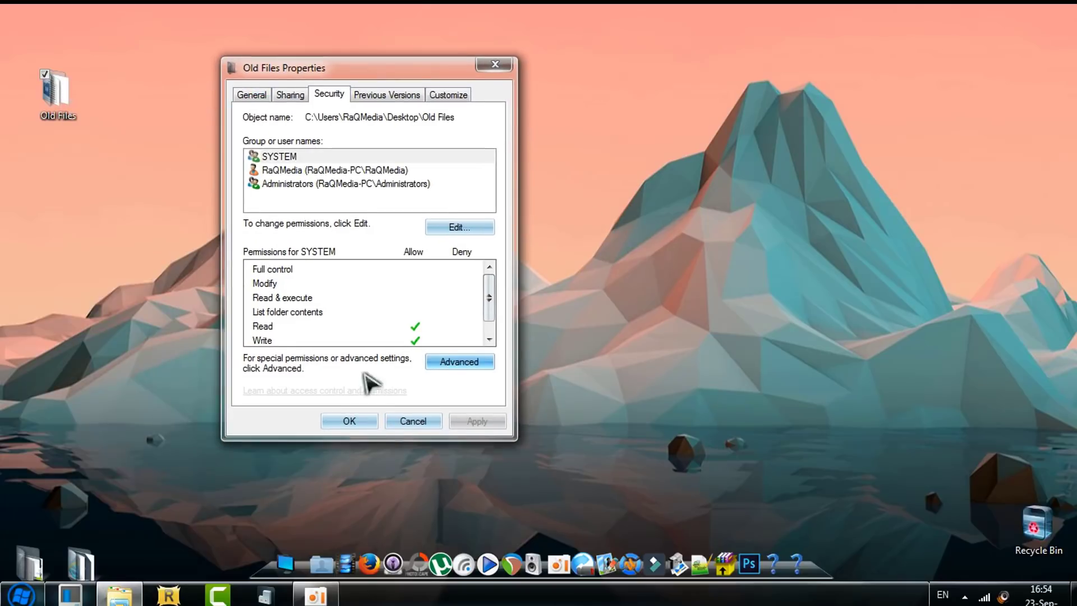
{"action": "left_click", "coordinate": [350, 420]}
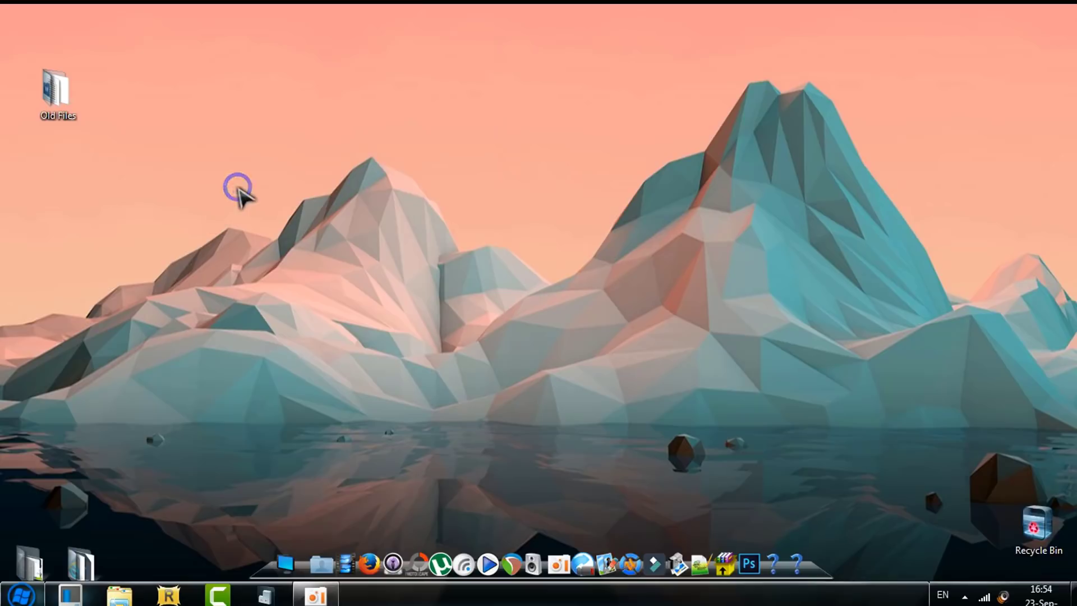
Step: Refresh the desktop, then delete Old Files and confirm sending it to the Recycle Bin
{"action": "right_click", "coordinate": [239, 188]}
{"action": "left_click", "coordinate": [286, 233]}
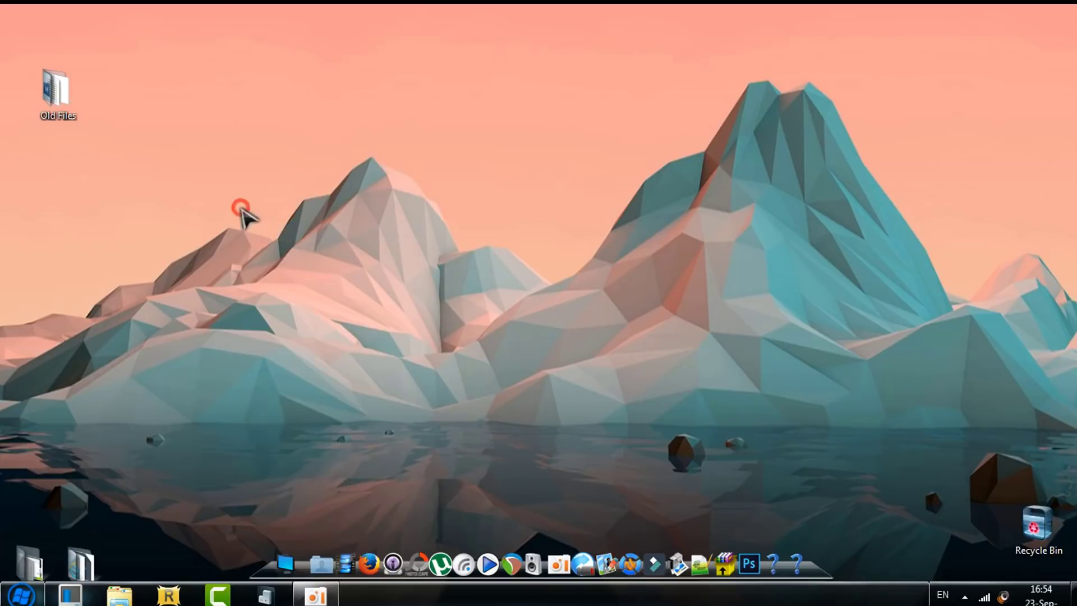
{"action": "right_click", "coordinate": [74, 97]}
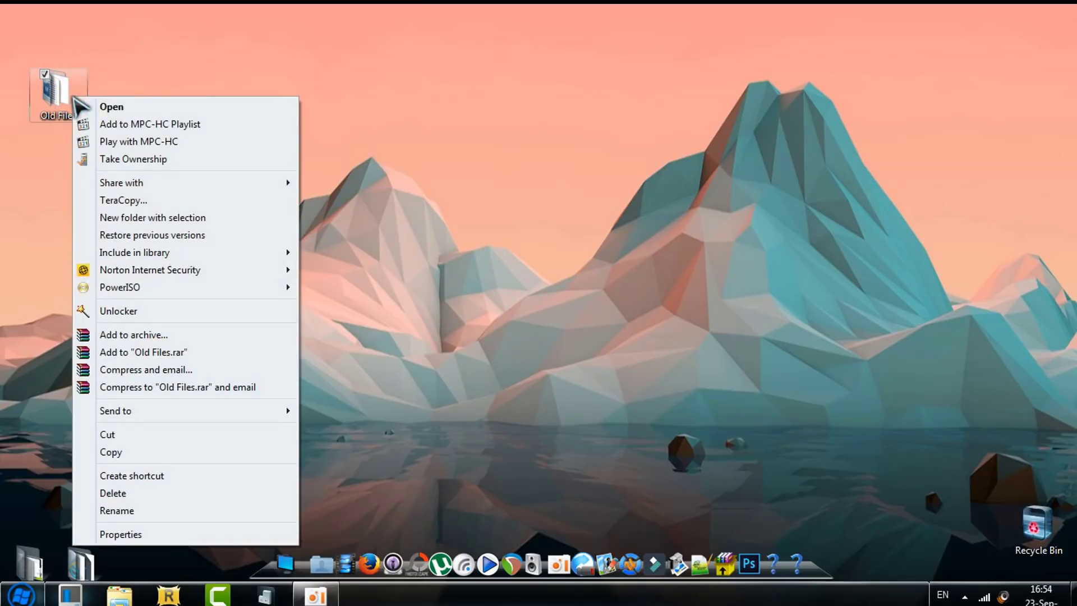
{"action": "left_click", "coordinate": [234, 493]}
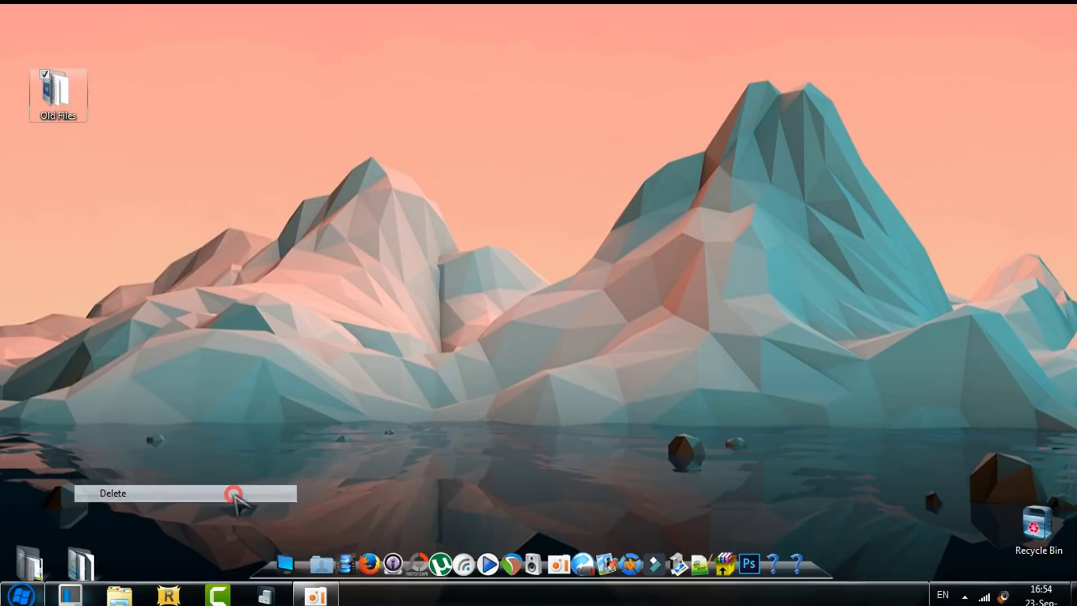
{"action": "left_click", "coordinate": [589, 368]}
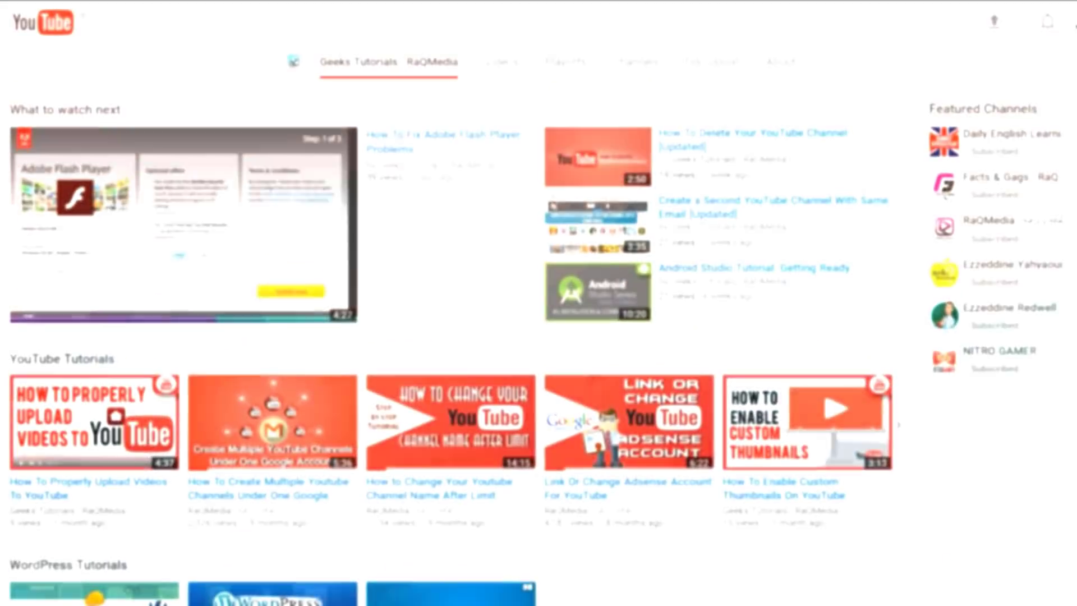
{"action": "scroll", "coordinate": [539, 337], "scroll_direction": "up", "scroll_amount": 3}
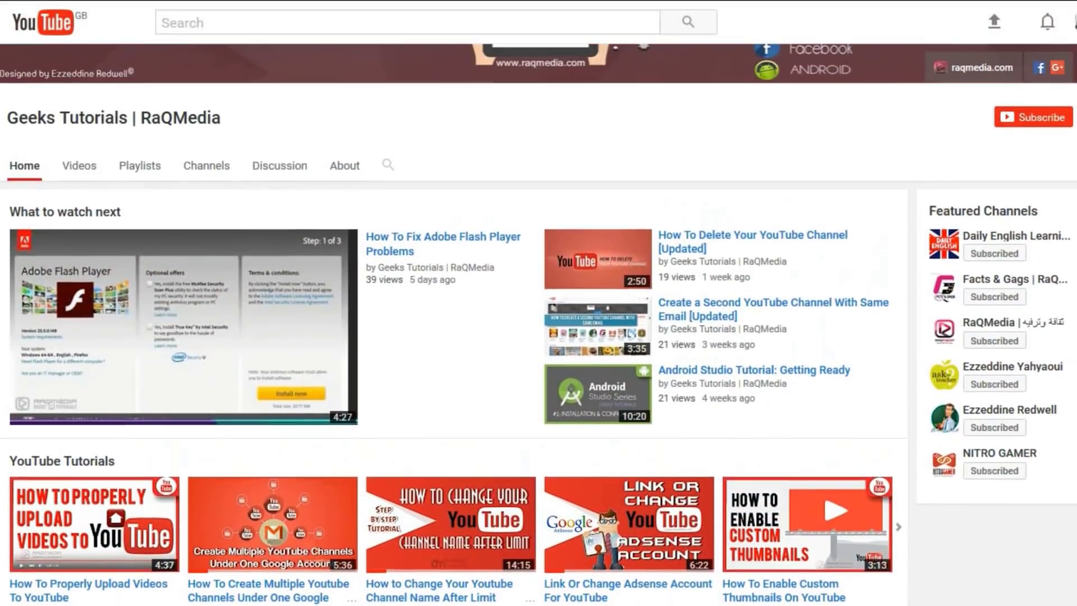
{"action": "scroll", "coordinate": [538, 337], "scroll_direction": "up", "scroll_amount": 1}
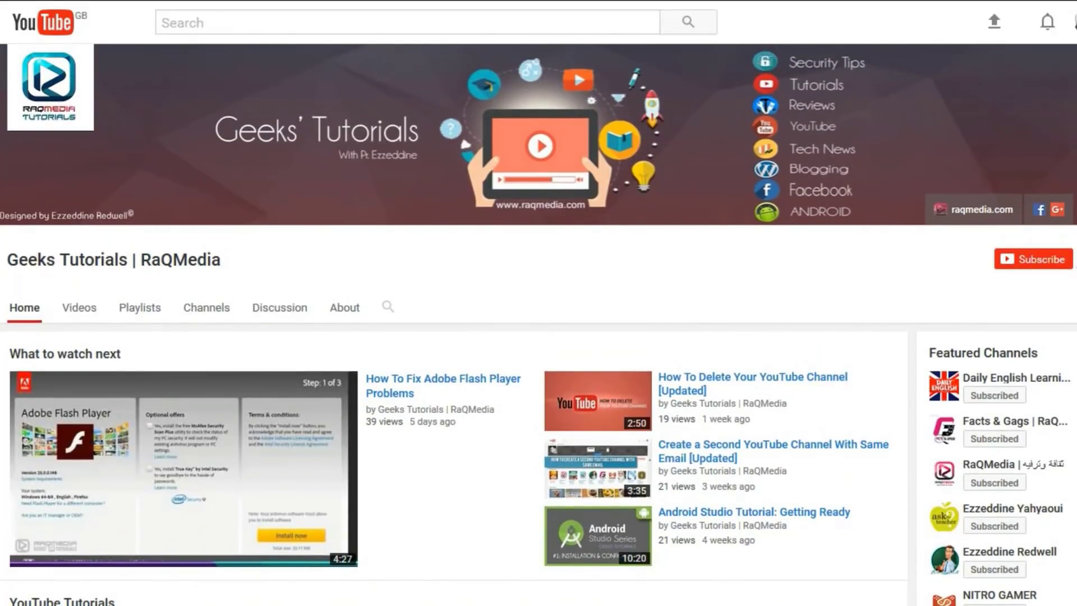
Step: Subscribe to Geeks Tutorials and bring up its notification bell settings
{"action": "left_click", "coordinate": [1028, 263]}
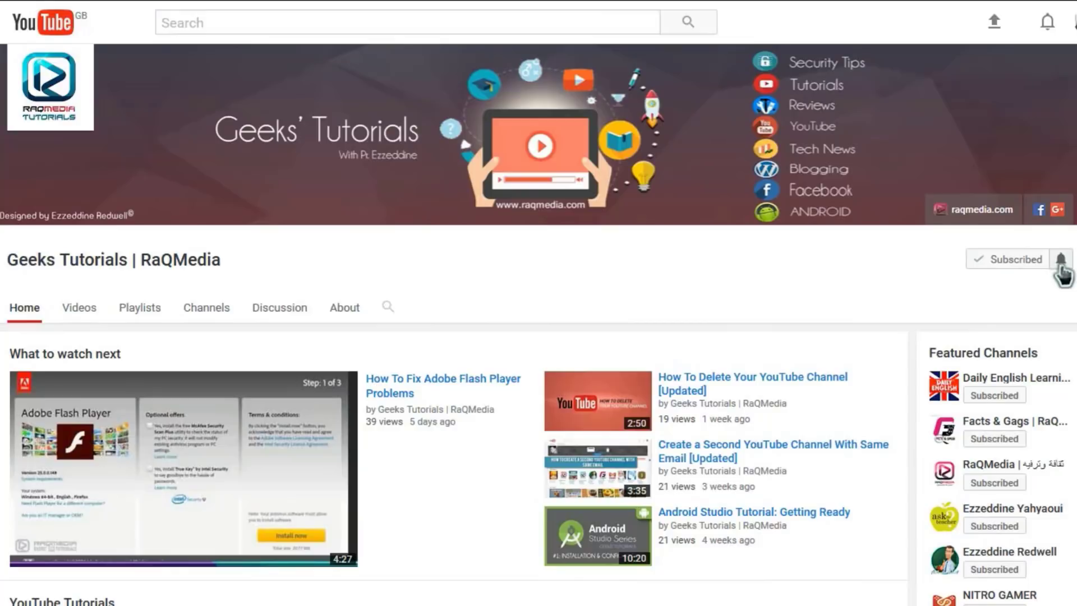
{"action": "left_click", "coordinate": [1062, 261]}
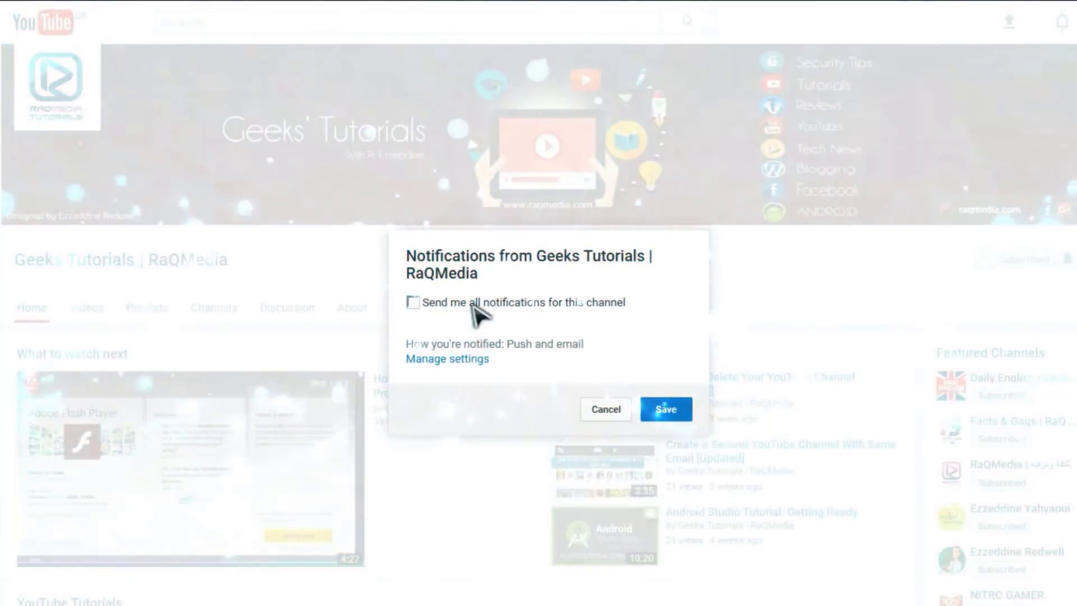